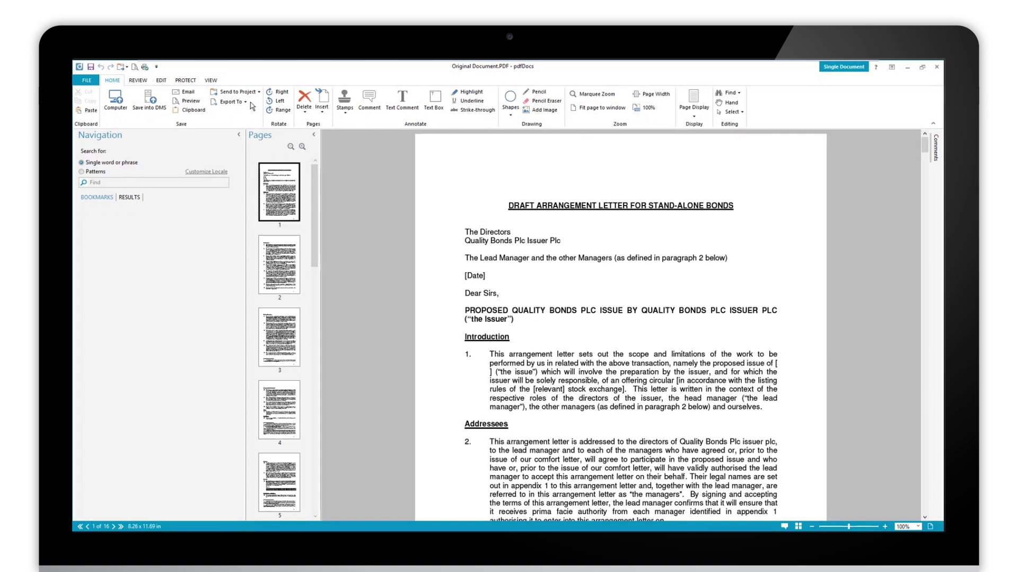
Step: Export all 16 pages of Original Document.PDF to a Microsoft Word document
click(246, 103)
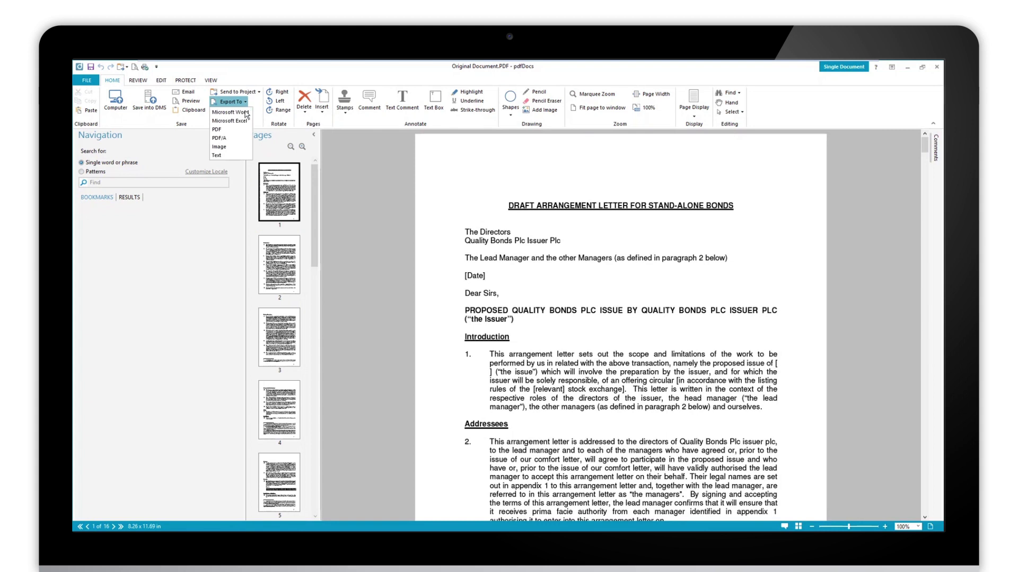
click(243, 114)
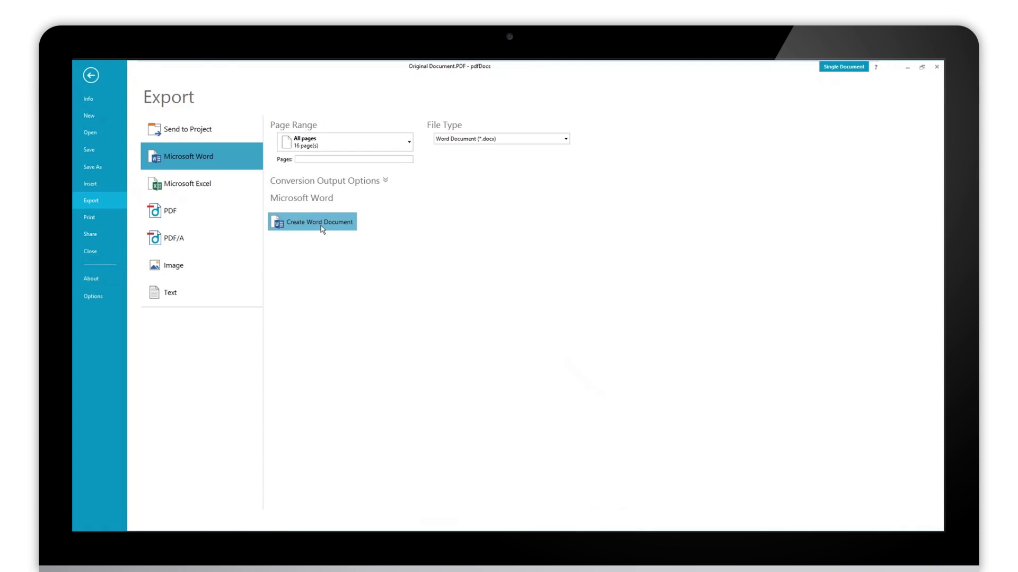
click(92, 77)
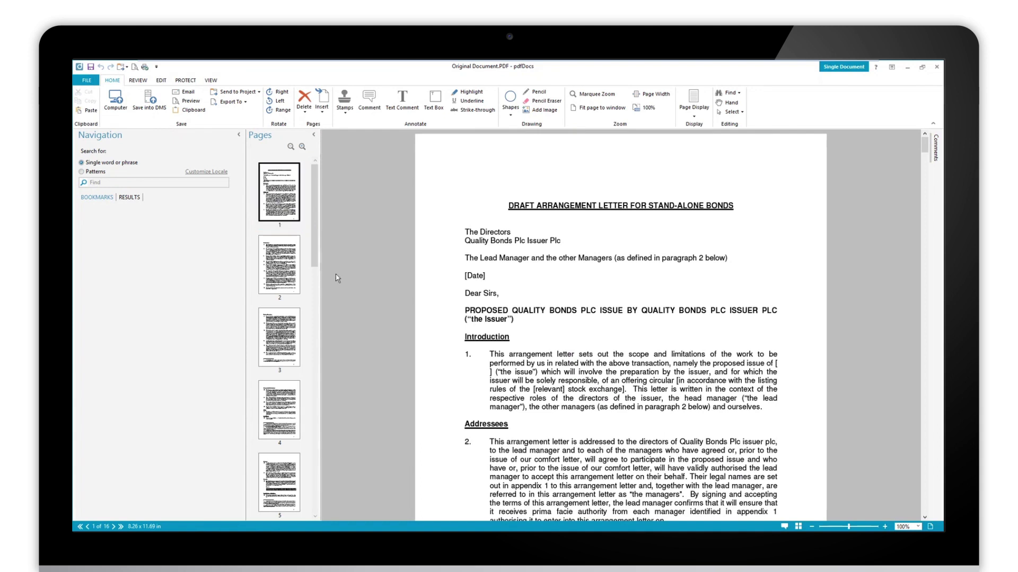
Step: Start a Word export from page 1's thumbnail, setting the page range to the selected page
right_click(278, 200)
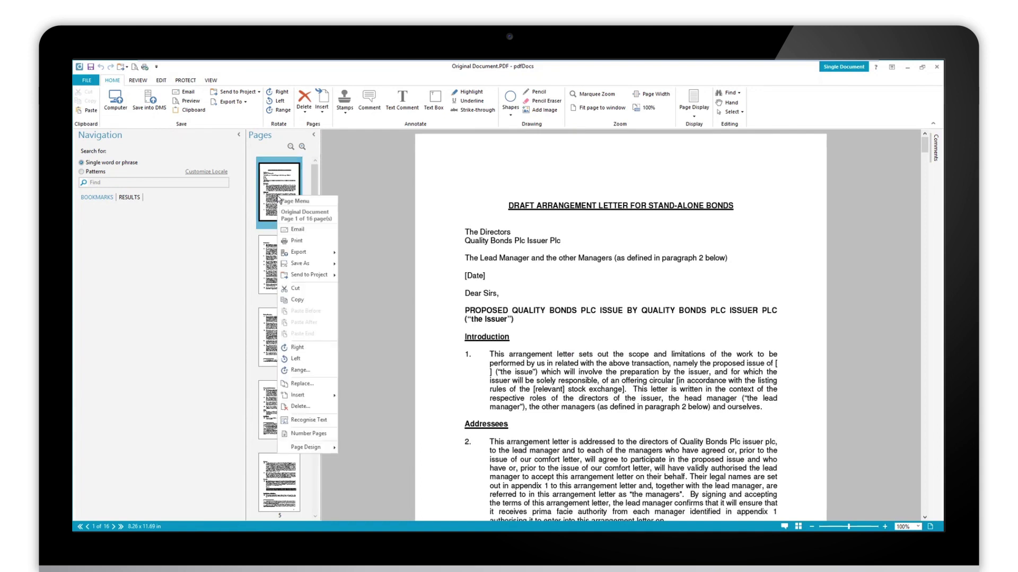
mouse_move(320, 254)
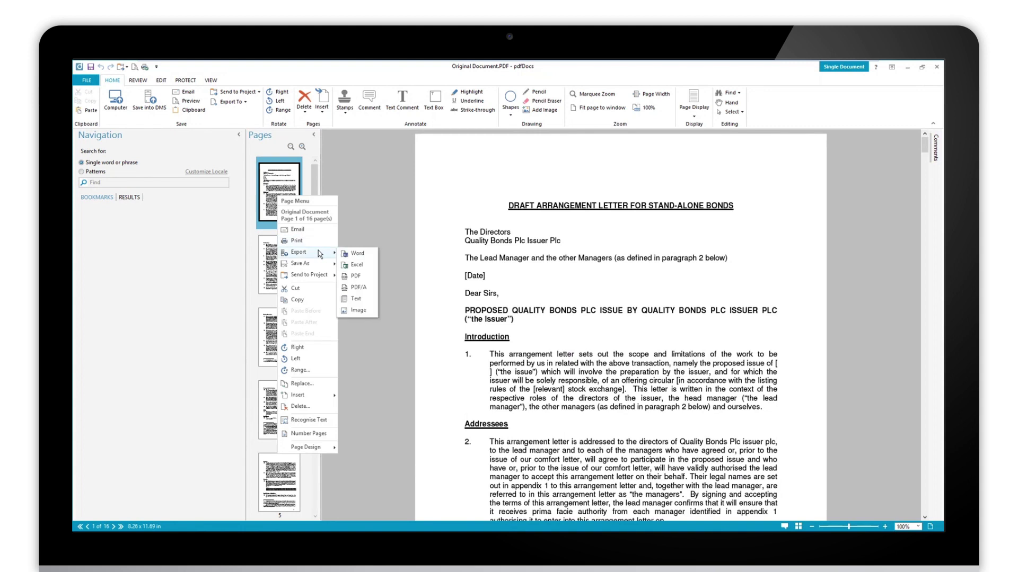
click(363, 255)
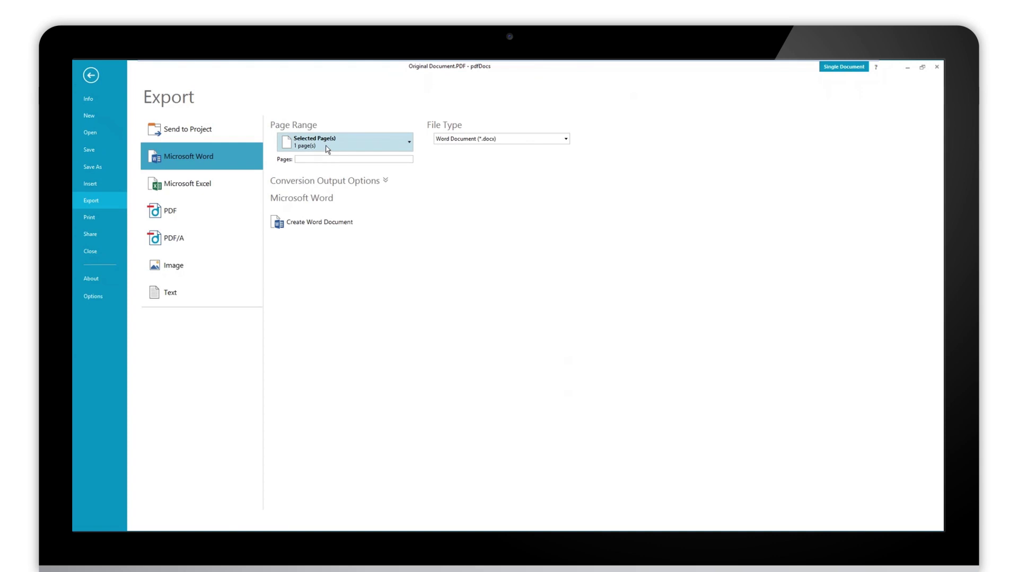
click(327, 149)
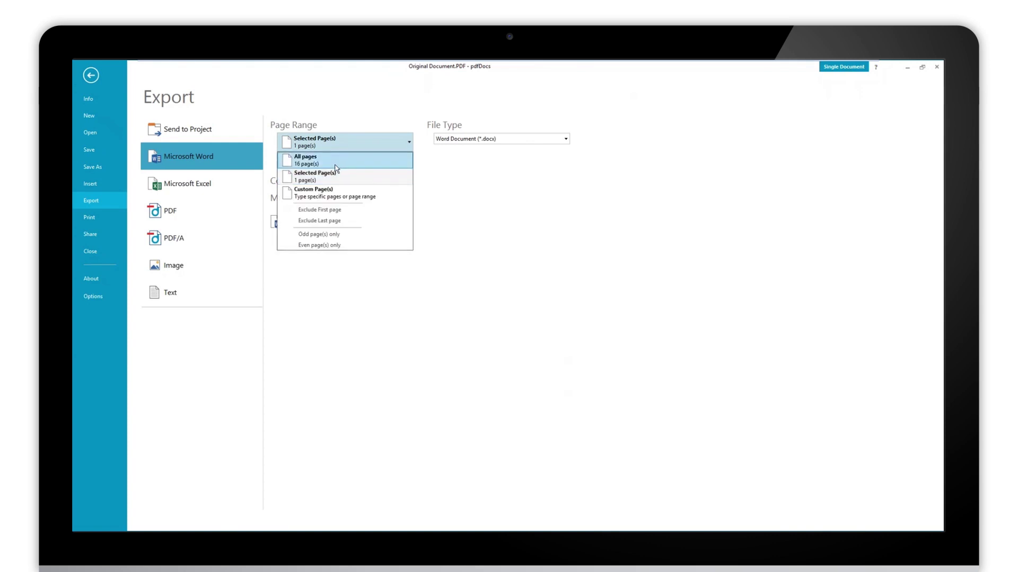
click(422, 220)
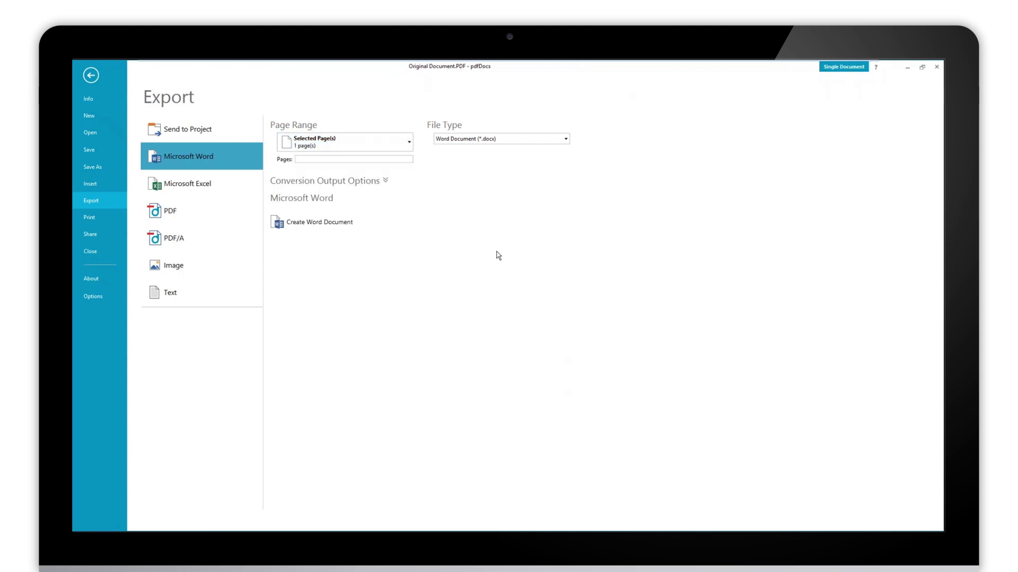
click(91, 76)
Step: Select thumbnails 1–3 and 5 and export those pages to Word
shift+click(264, 348)
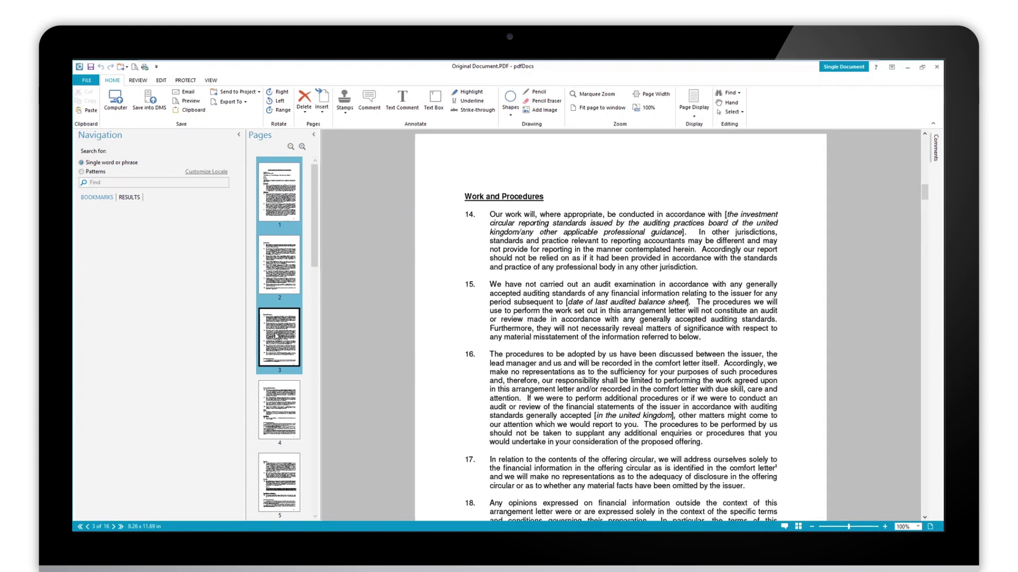
ctrl+click(284, 469)
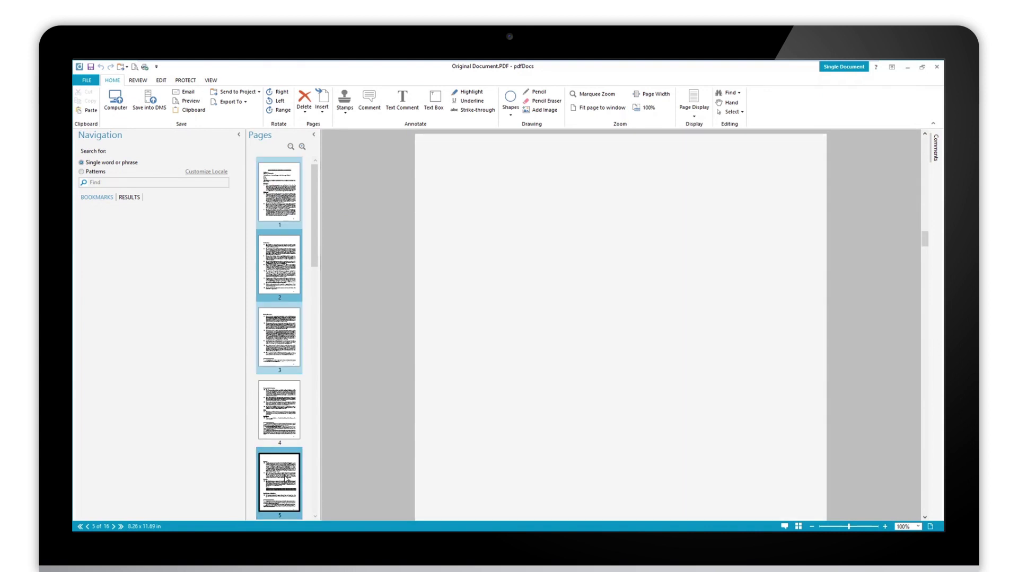
right_click(285, 345)
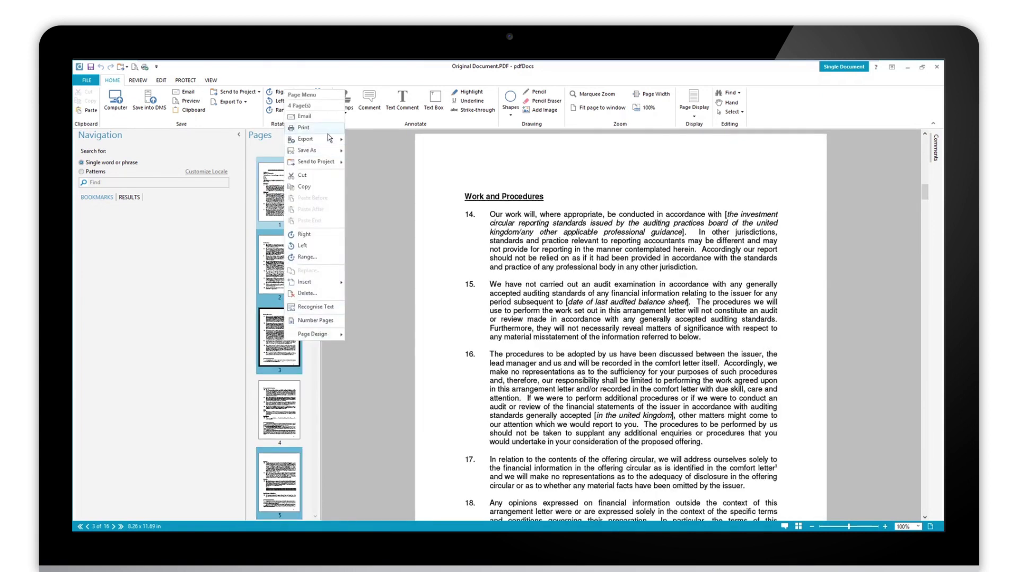
mouse_move(328, 139)
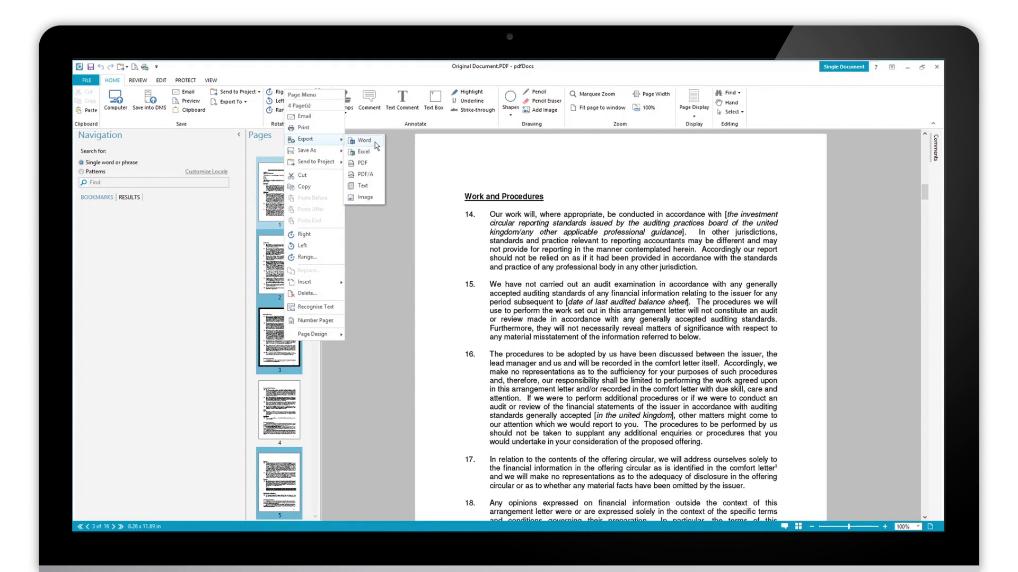
double_click(237, 70)
double_click(276, 79)
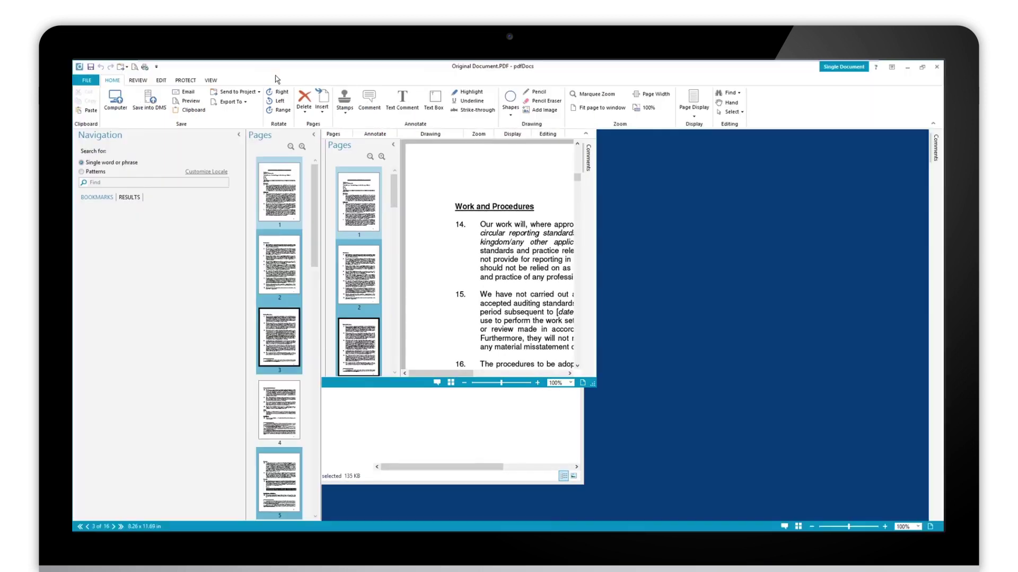
Step: Convert all pages to Word from the File export page, producing Original Document.docx
click(86, 79)
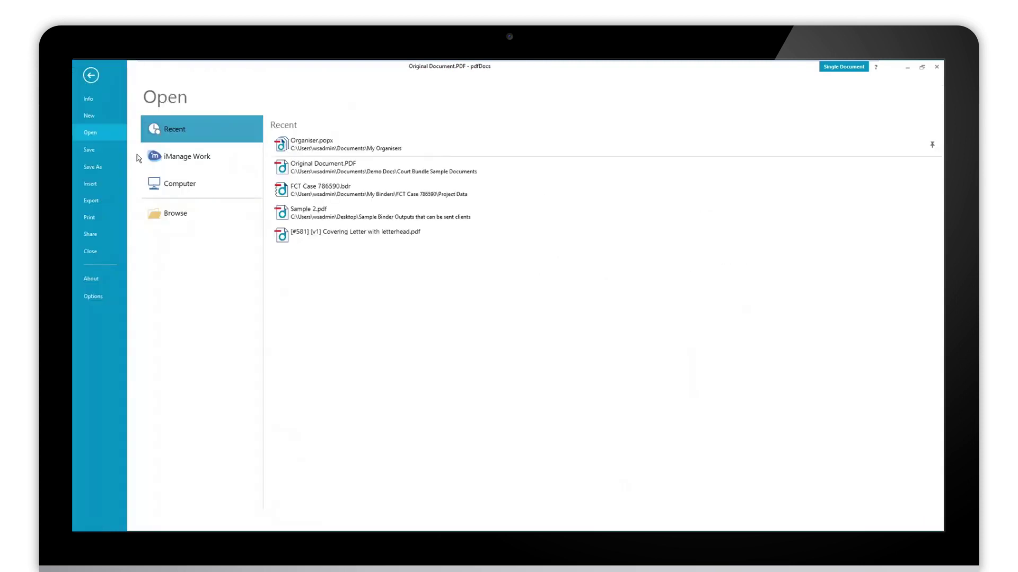
click(97, 206)
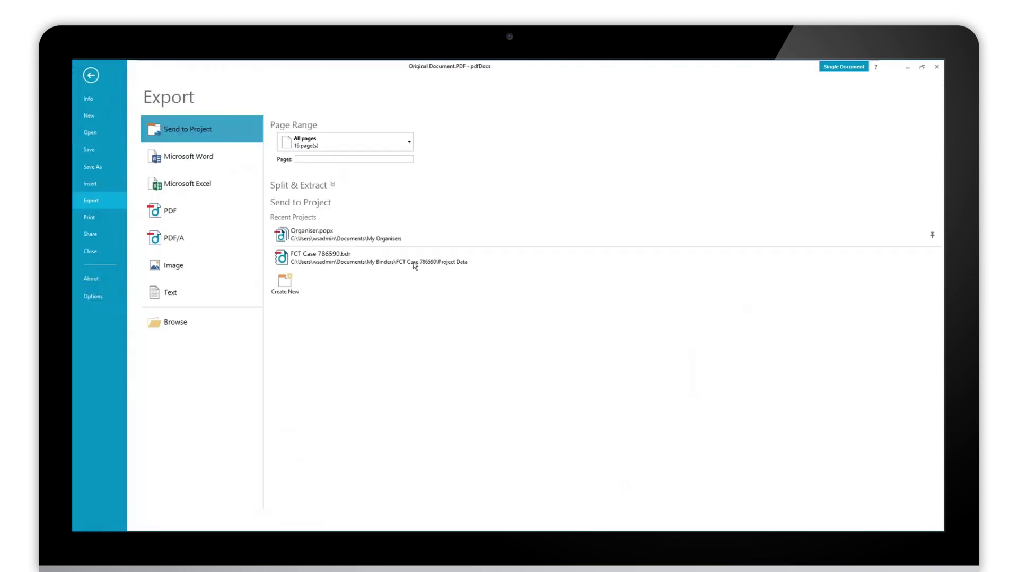
click(199, 160)
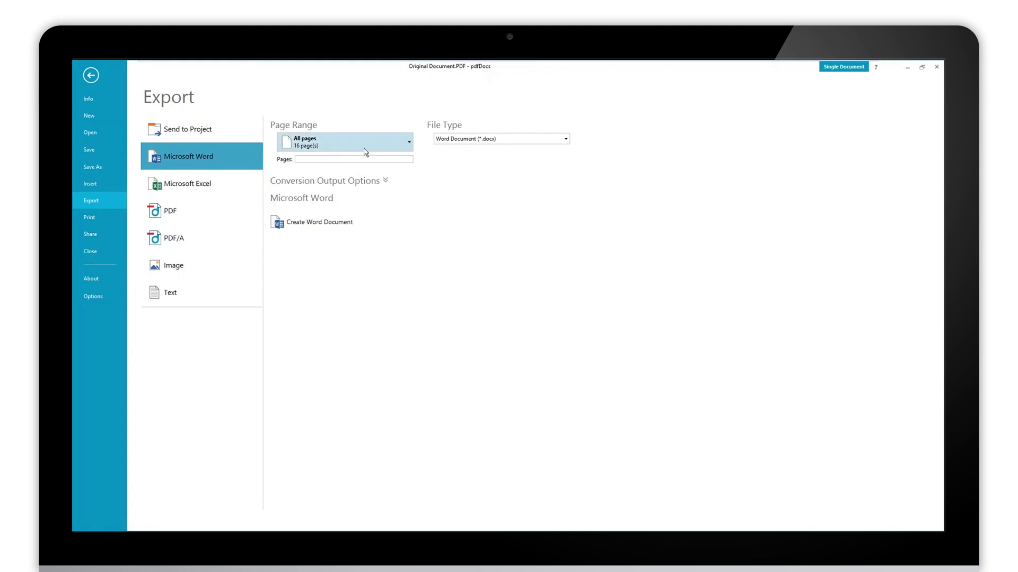
click(330, 221)
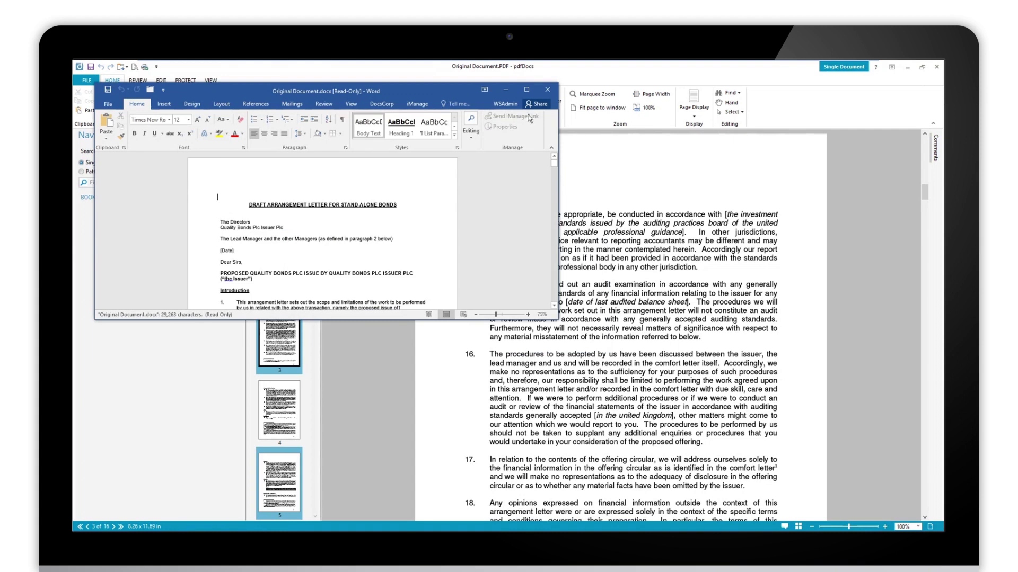
Step: At 130% zoom, delete the end of paragraph 3, add a numbered item, then close Word unsaved
click(526, 89)
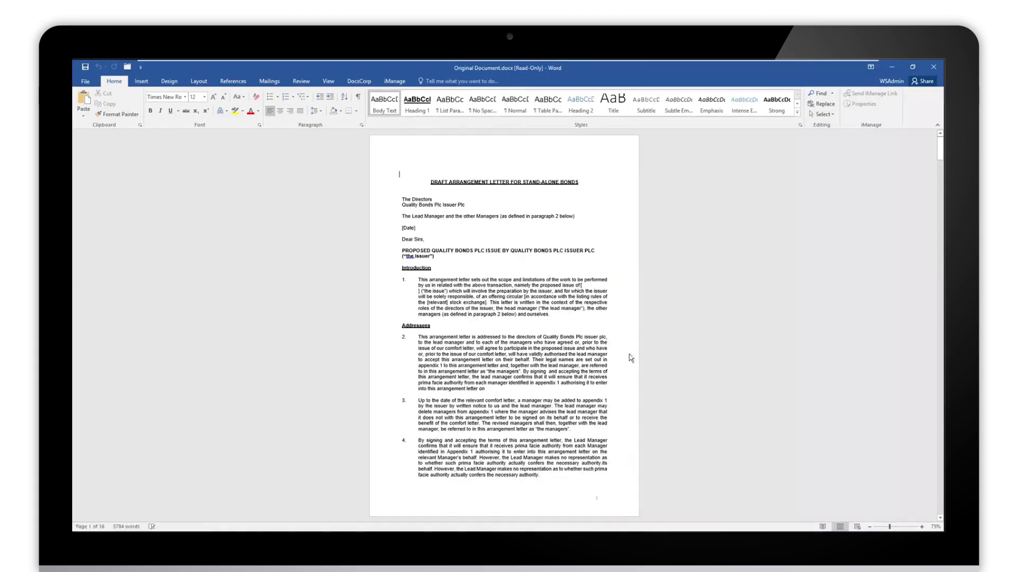
click(921, 526)
click(921, 527)
click(920, 526)
click(921, 527)
click(921, 526)
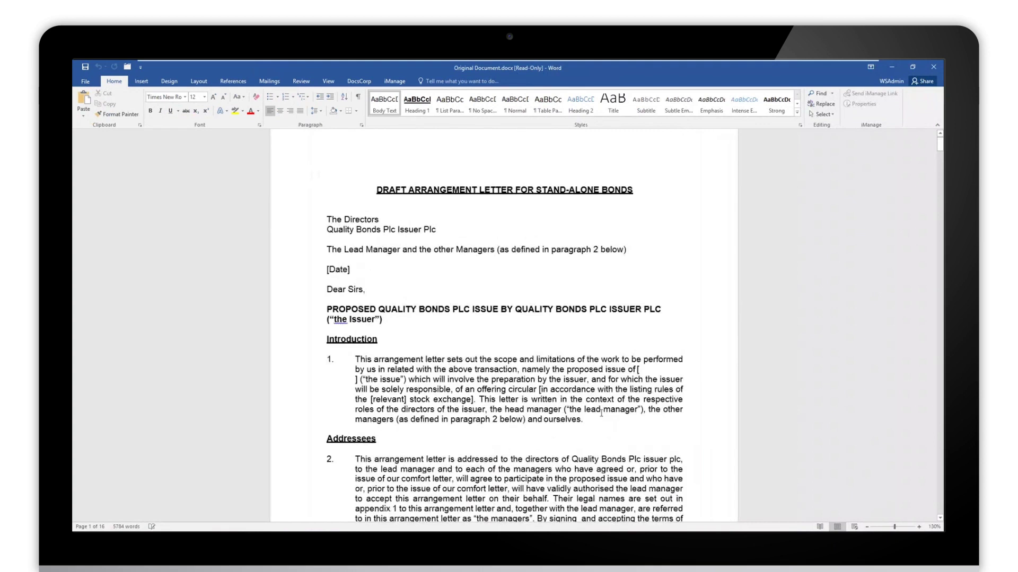
scroll(601, 413, down, 5)
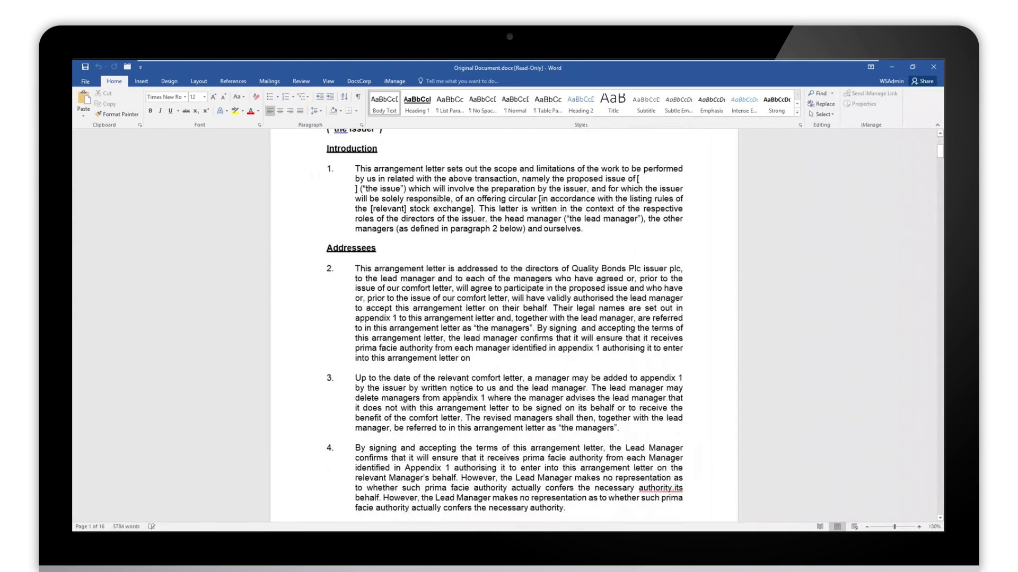
drag(422, 388, 609, 429)
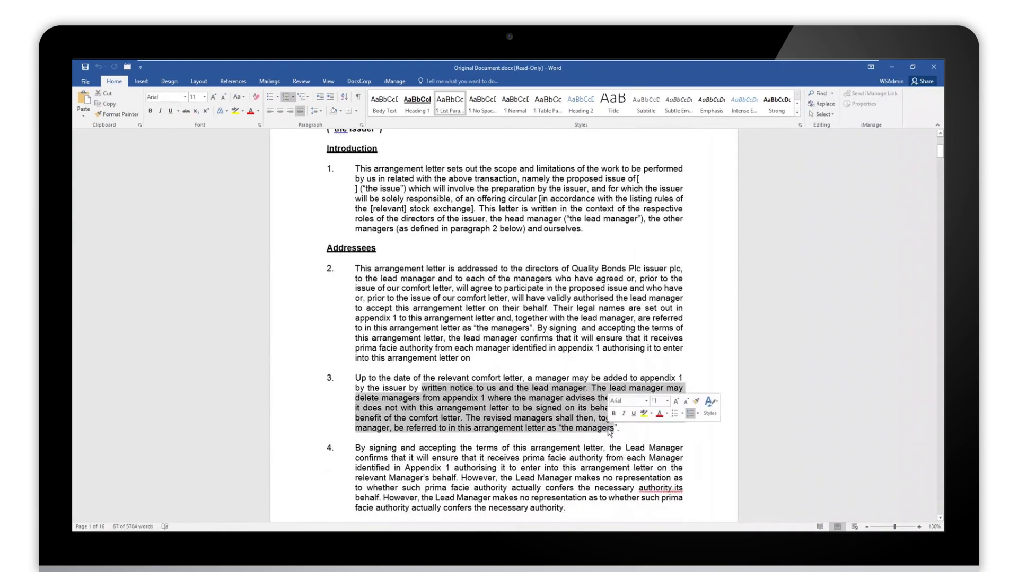
key(Delete)
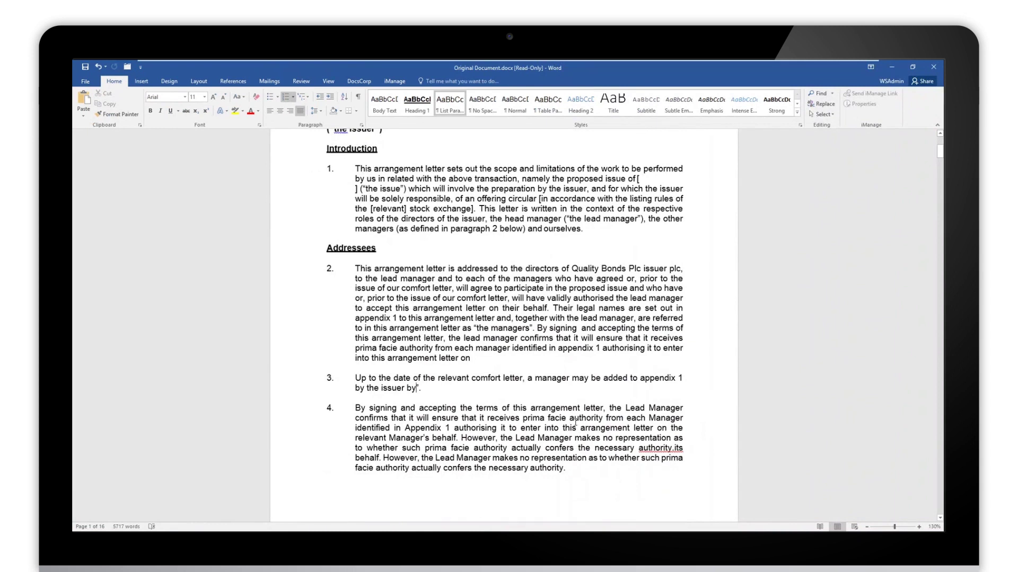
key(Return)
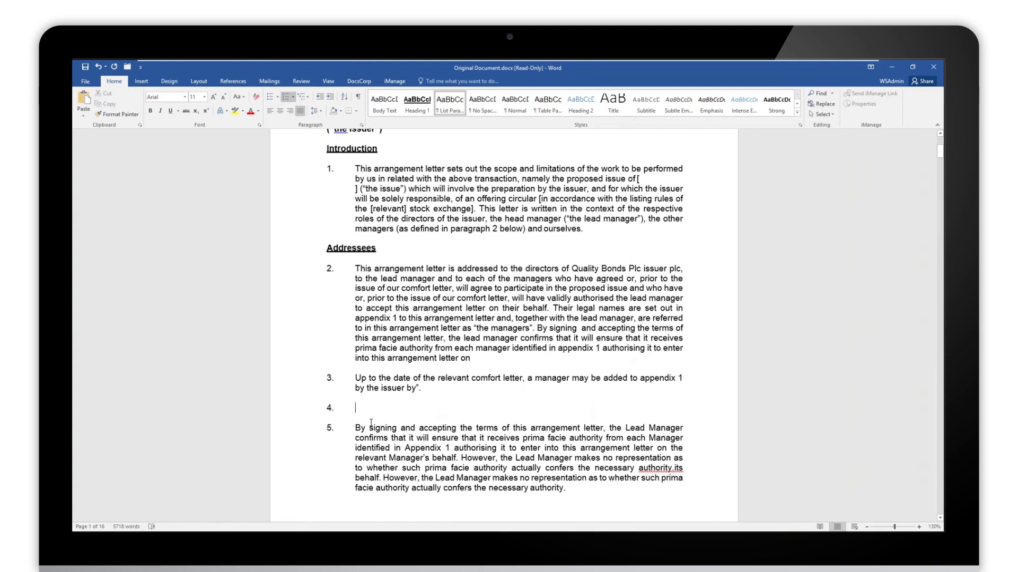
click(933, 66)
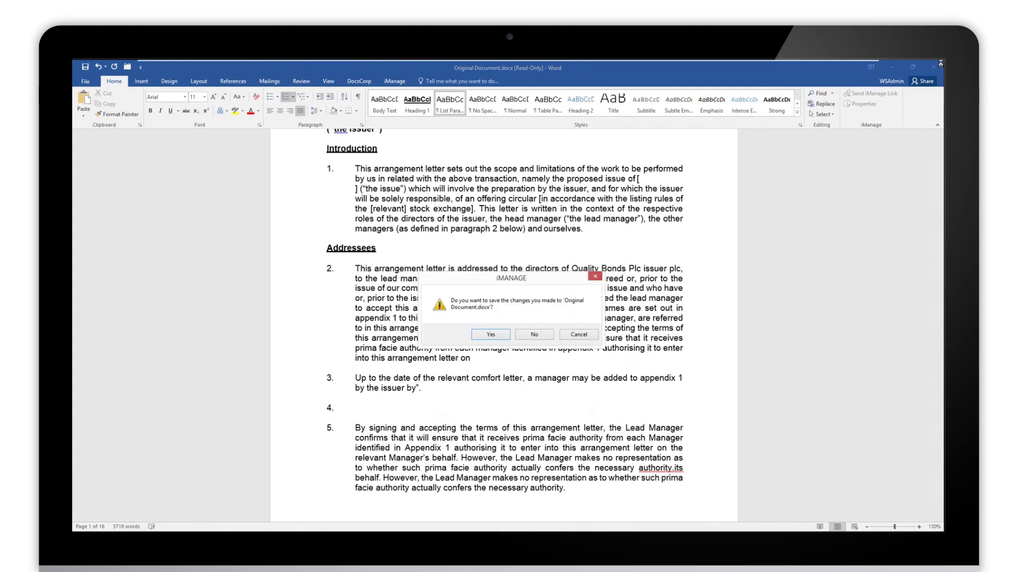
click(534, 335)
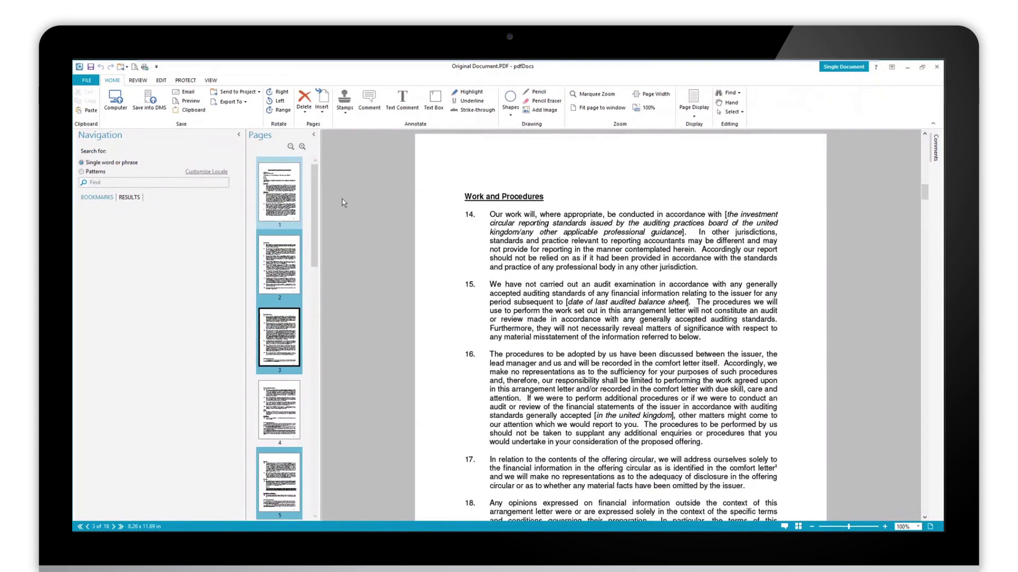
Step: Turn on Edit Text on the EDIT ribbon so page 3's paragraphs become editable blocks
click(161, 80)
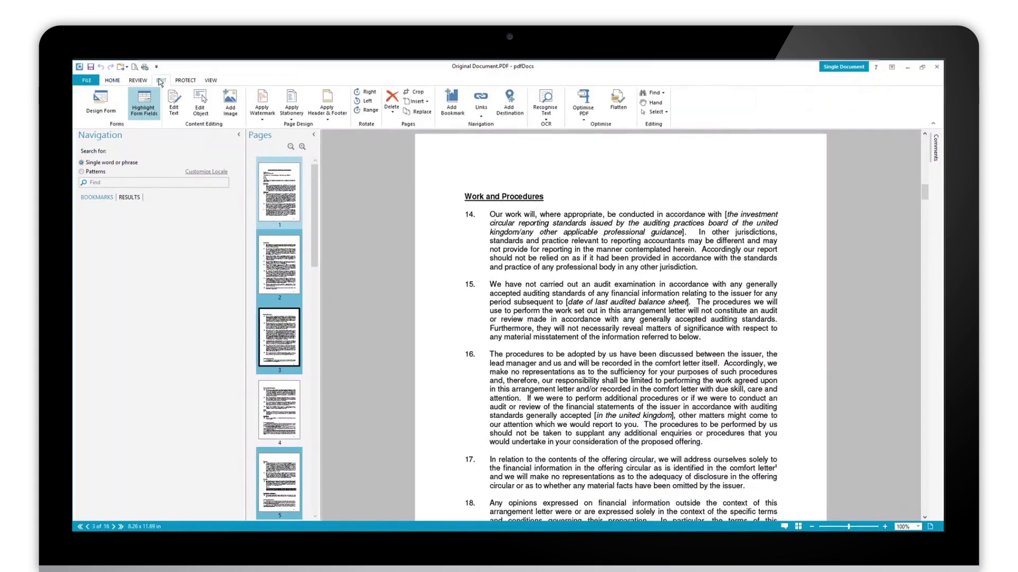
click(173, 106)
click(177, 113)
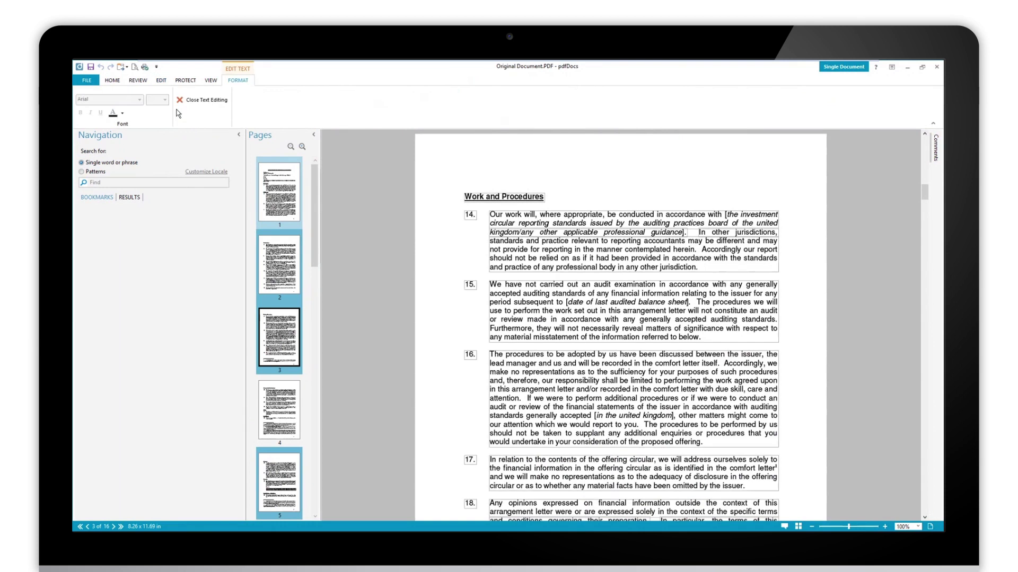
Step: Append " DocsCorp text edit." after "below." at the end of paragraph 15 and commit it
click(704, 337)
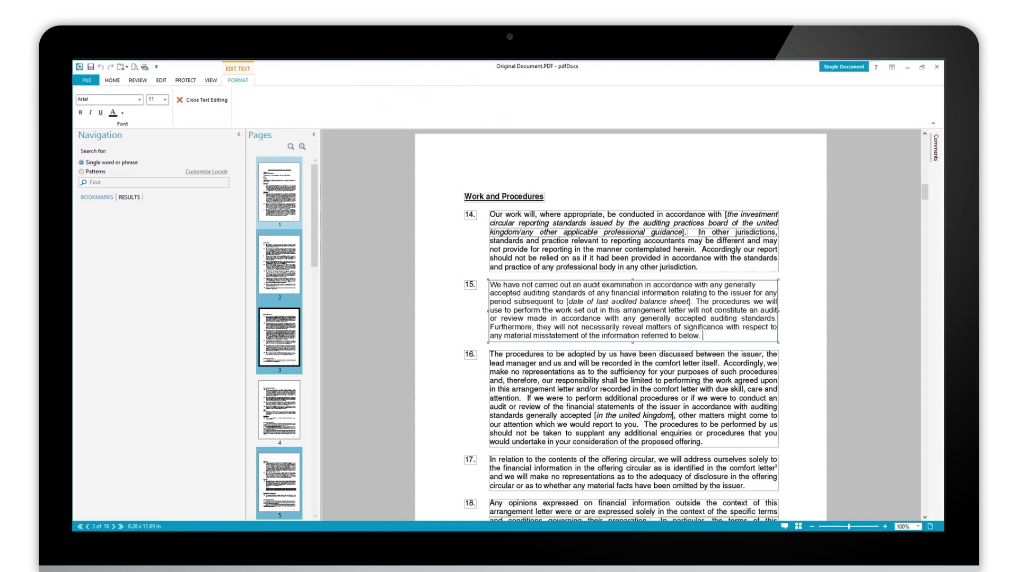
text(DocsCorp text edit.)
click(857, 408)
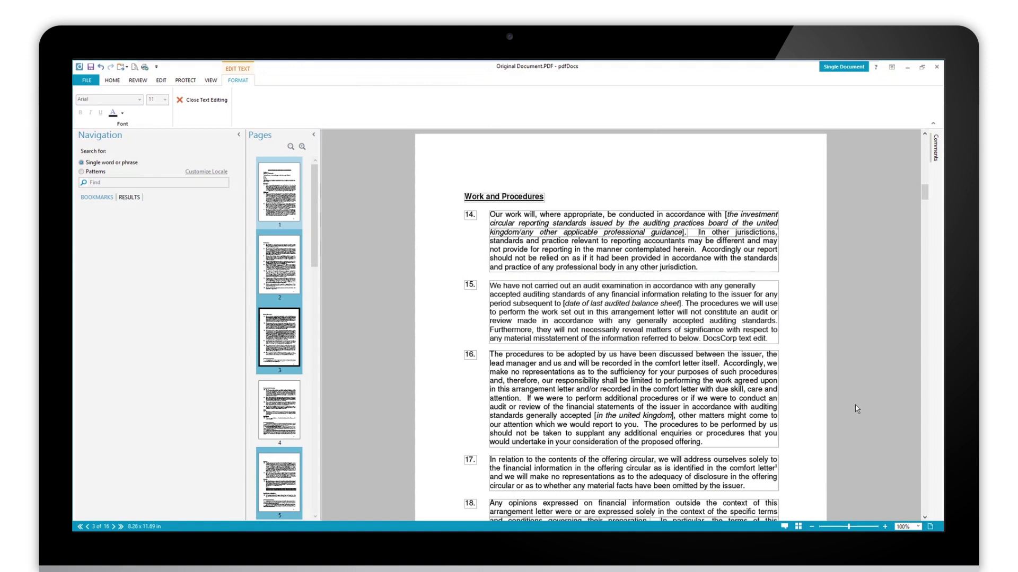